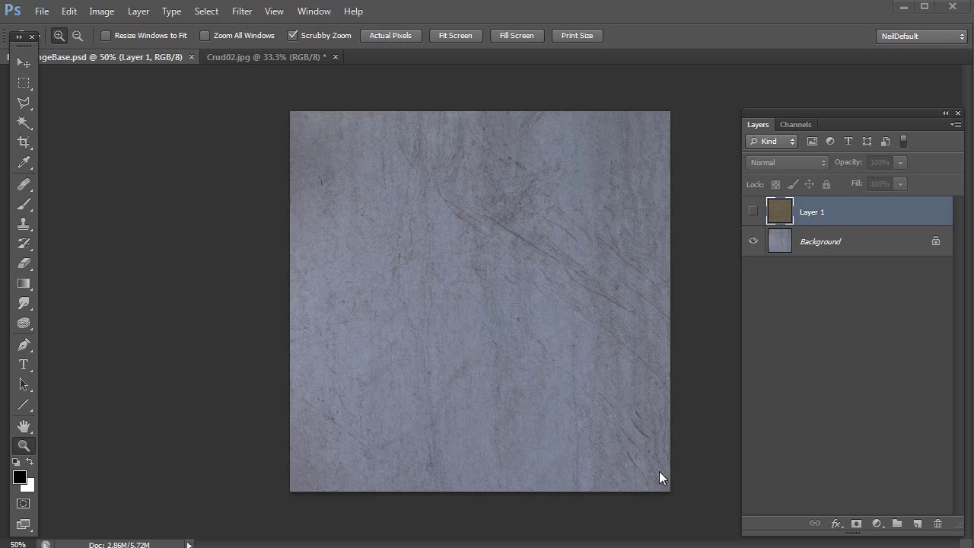
Bring the Crud02.jpg dirt photo to the front after glancing back at the grey metal texture.
{"action": "left_click", "coordinate": [266, 57]}
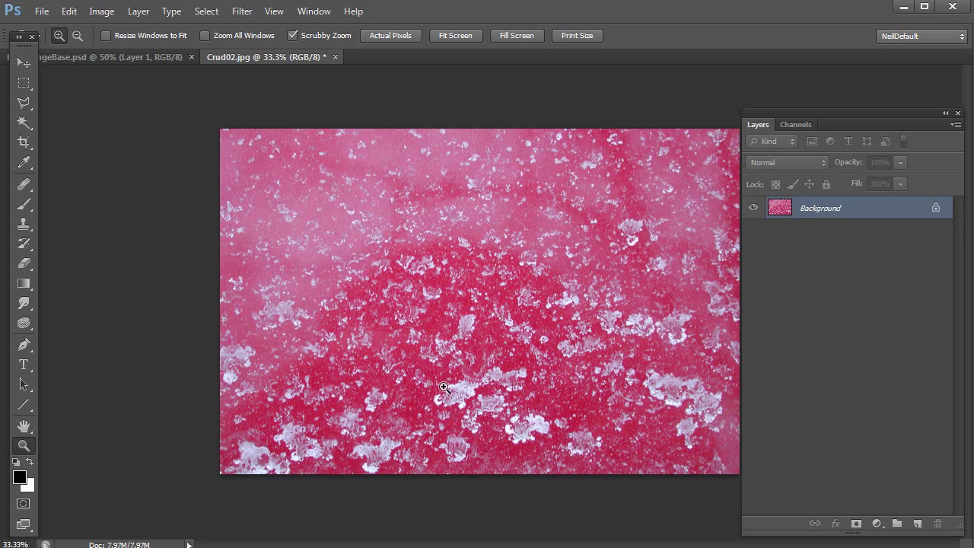
{"action": "left_click", "coordinate": [147, 58]}
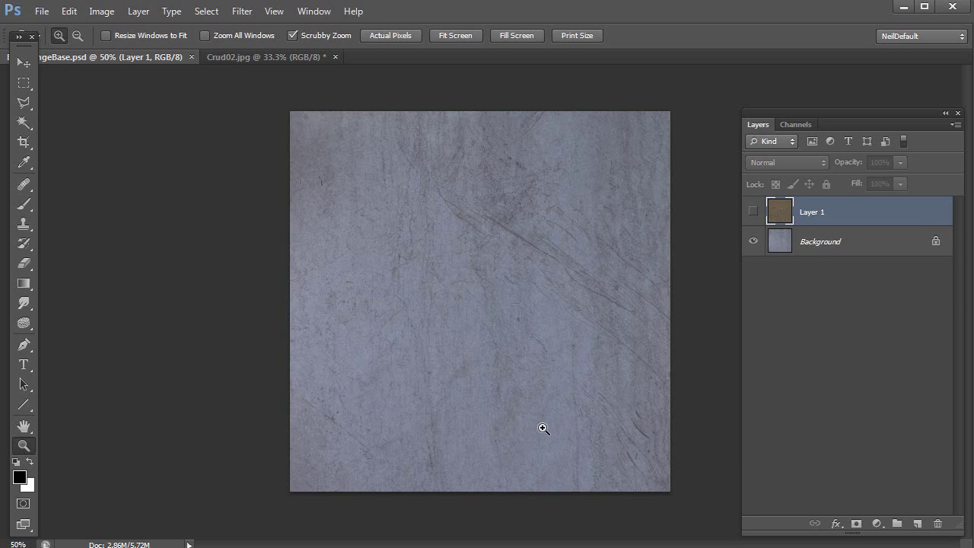
{"action": "left_click", "coordinate": [284, 56]}
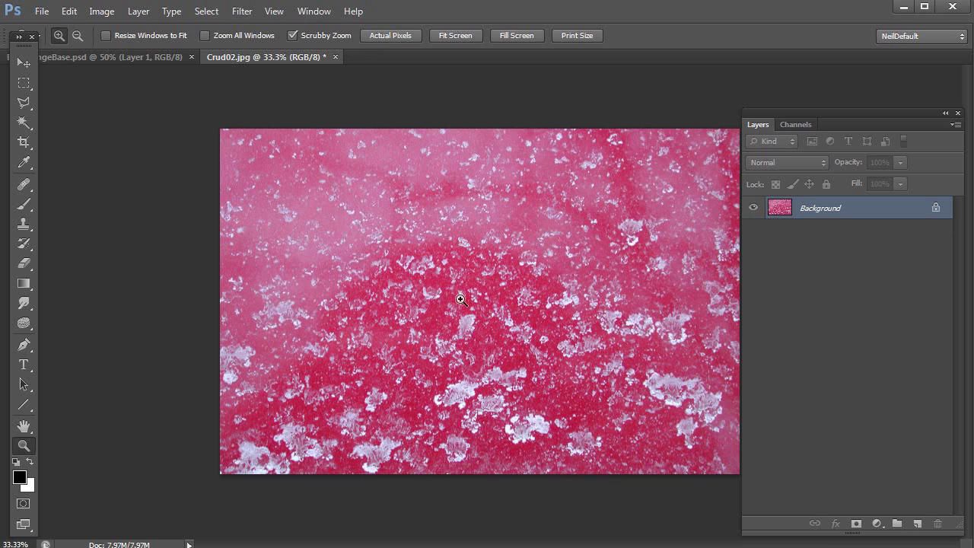
{"action": "left_click", "coordinate": [213, 11]}
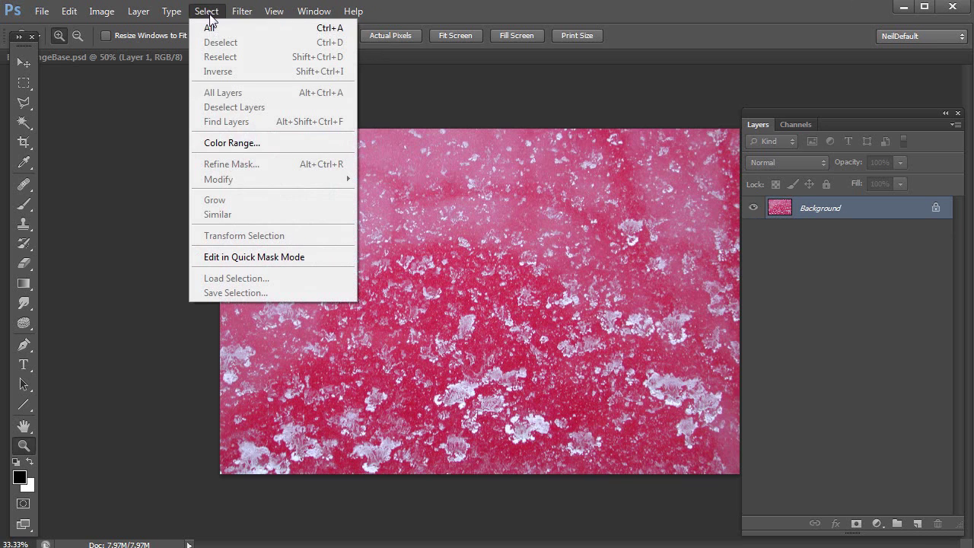
Use Color Range on a sampled white fleck with Fuzziness 174 to select all pale flecks.
{"action": "left_click", "coordinate": [232, 143]}
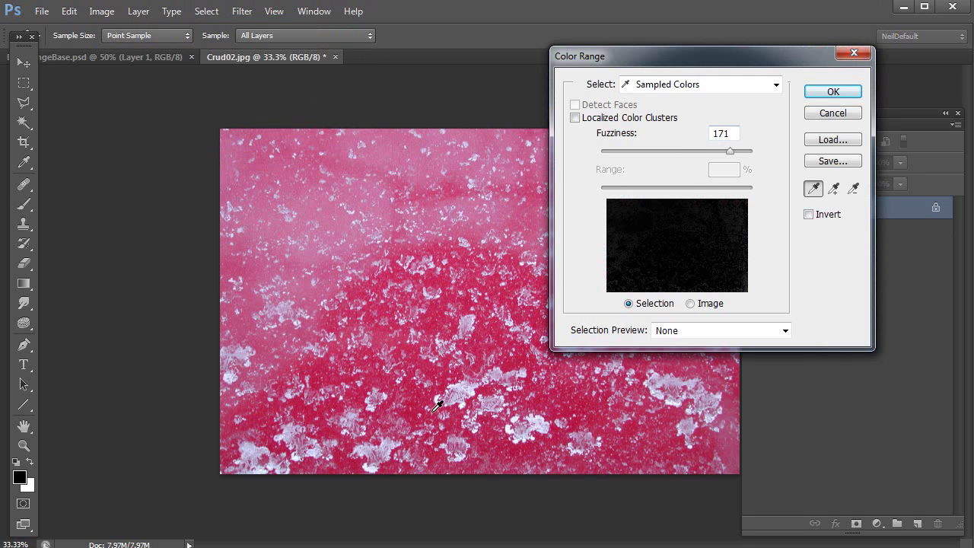
{"action": "left_click", "coordinate": [439, 401]}
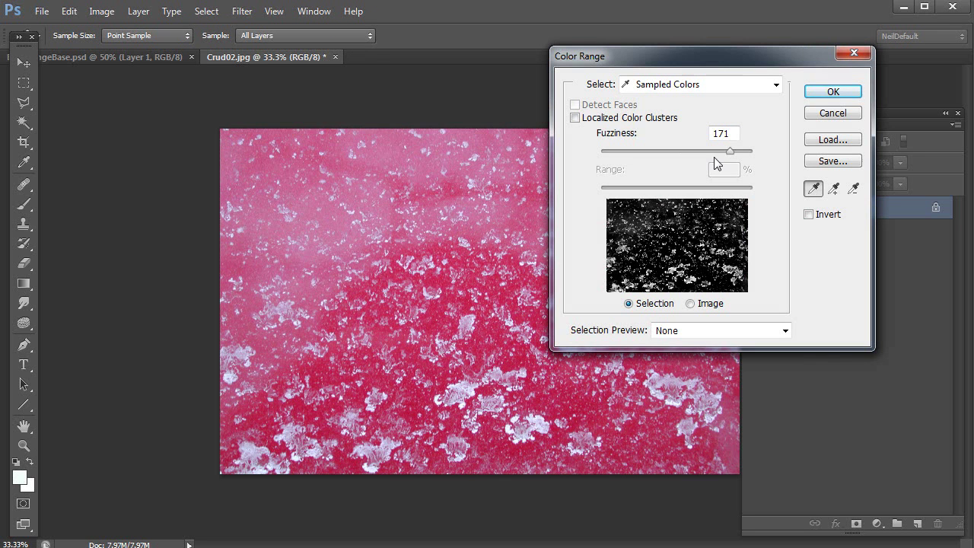
{"action": "mouse_move", "coordinate": [731, 151]}
{"action": "left_mouse_down"}
{"action": "mouse_move", "coordinate": [692, 153]}
{"action": "mouse_move", "coordinate": [732, 152]}
{"action": "left_mouse_up"}
{"action": "left_click", "coordinate": [823, 95]}
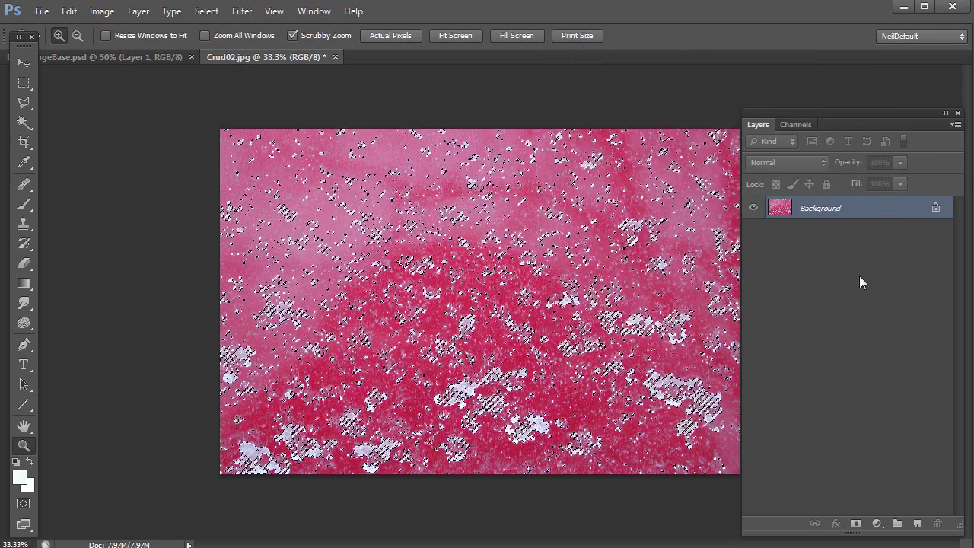
Add a new Layer 1 and fill the selected flecks on it with white.
{"action": "left_click", "coordinate": [957, 125]}
{"action": "left_click", "coordinate": [898, 134]}
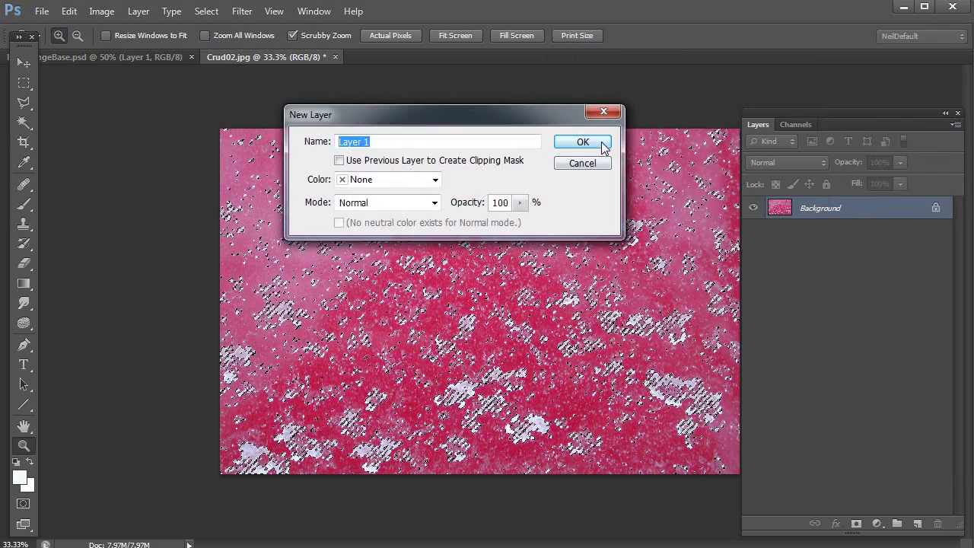
{"action": "left_click", "coordinate": [600, 144]}
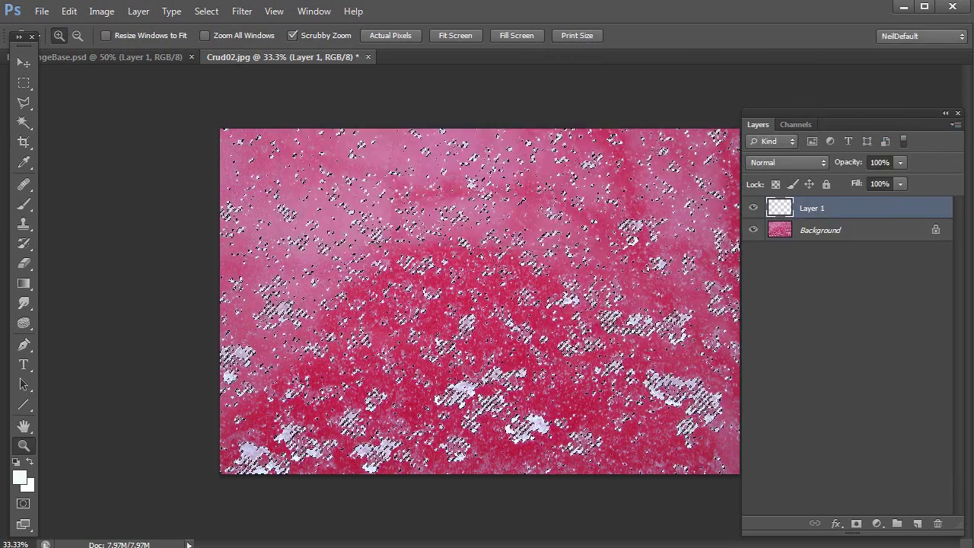
{"action": "left_click", "coordinate": [68, 11]}
{"action": "left_click", "coordinate": [79, 230]}
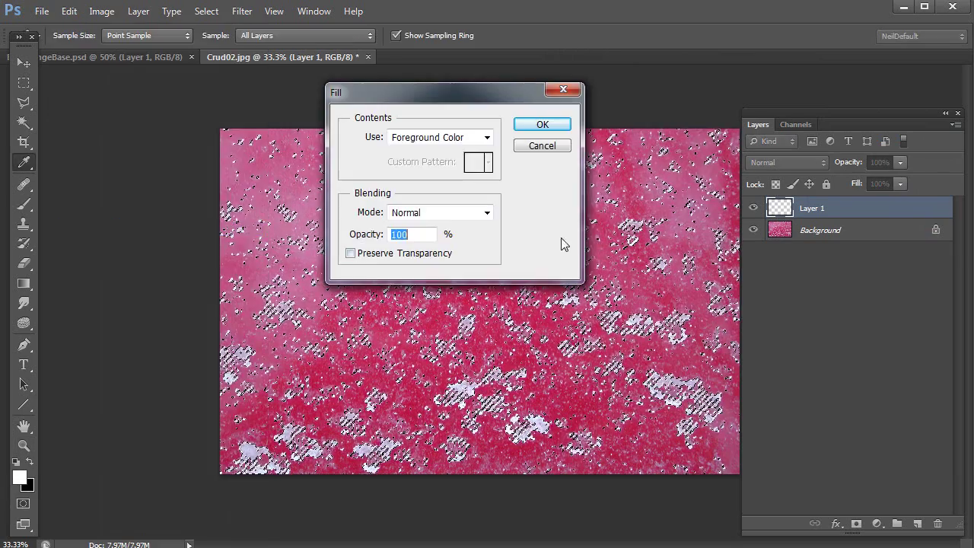
{"action": "key", "text": "z"}
{"action": "left_click", "coordinate": [543, 124]}
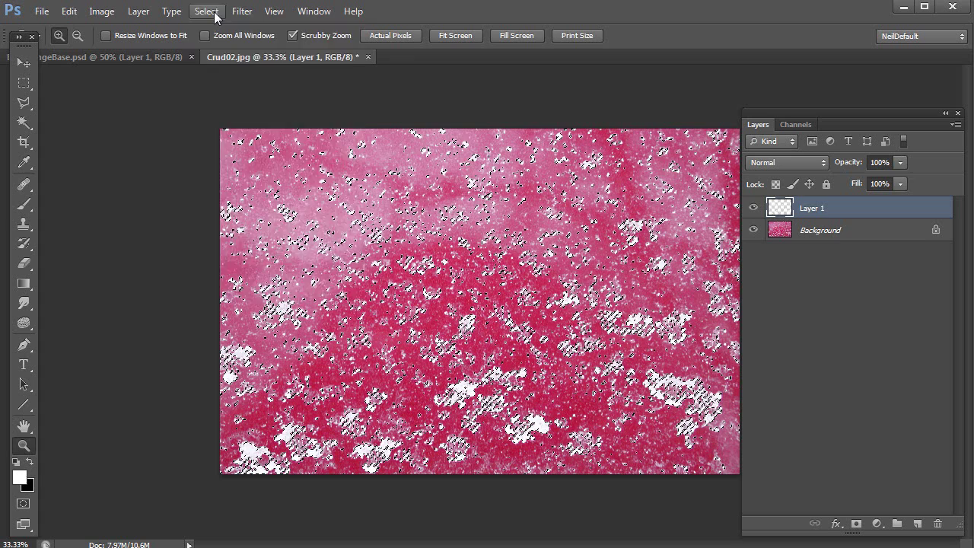
Deselect, then fill the Background layer with black.
{"action": "left_click", "coordinate": [207, 11]}
{"action": "left_click", "coordinate": [218, 44]}
{"action": "left_click", "coordinate": [854, 233]}
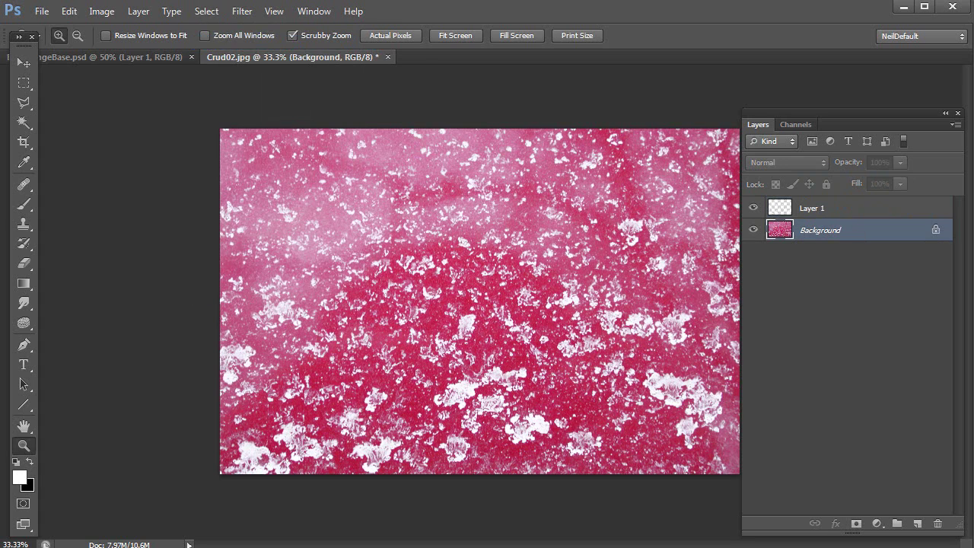
{"action": "left_click", "coordinate": [30, 461]}
{"action": "left_click", "coordinate": [70, 12]}
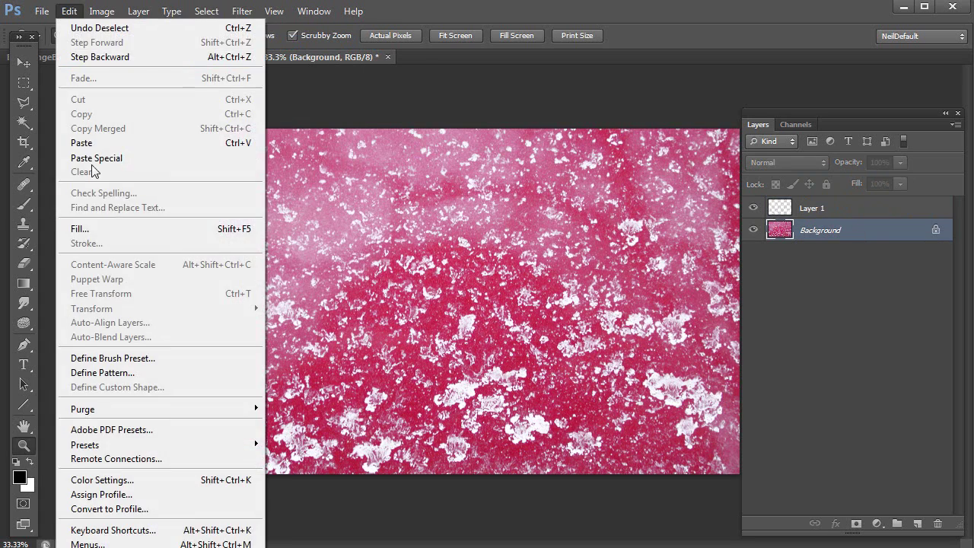
{"action": "left_click", "coordinate": [103, 230]}
{"action": "left_click", "coordinate": [543, 124]}
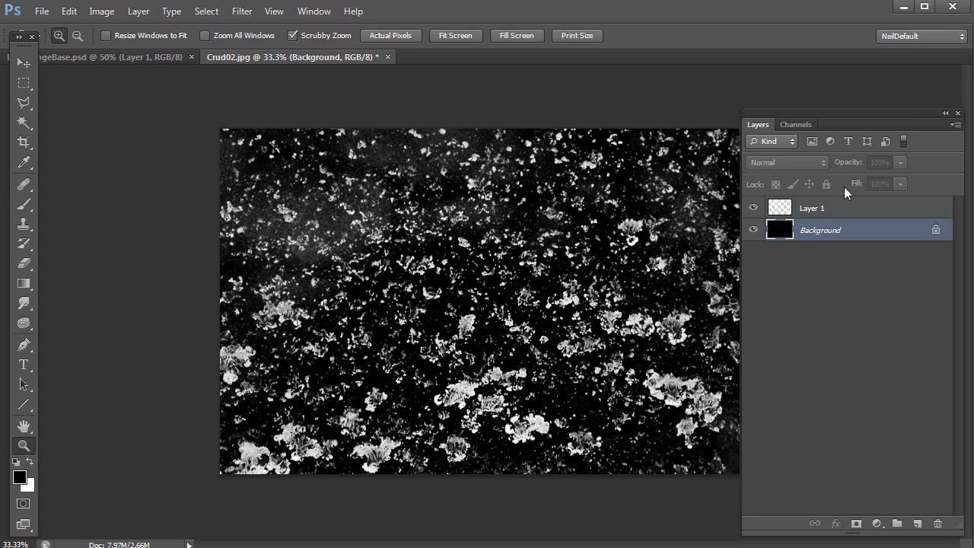
Flatten Crud02.jpg and apply Levels with input black 62 and input white 197.
{"action": "left_click", "coordinate": [956, 124]}
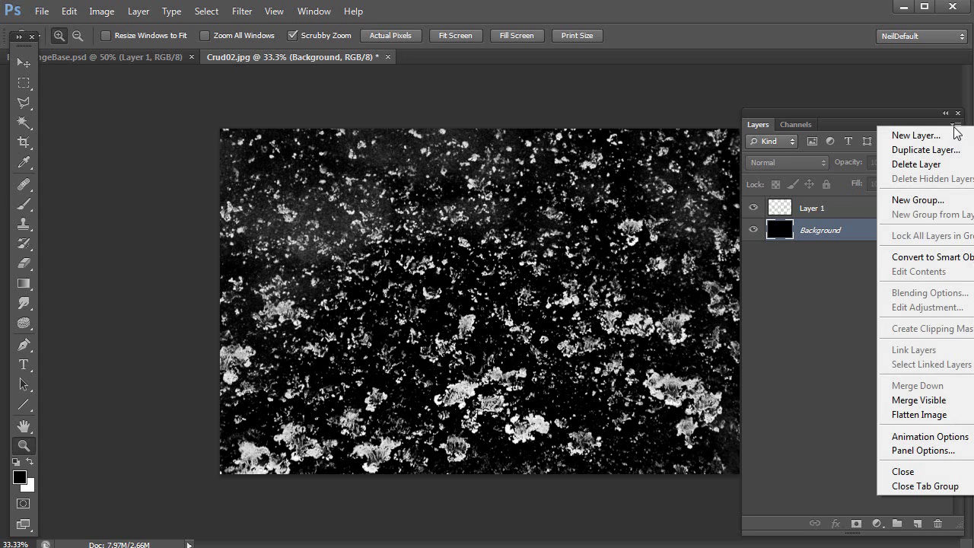
{"action": "left_click", "coordinate": [912, 415]}
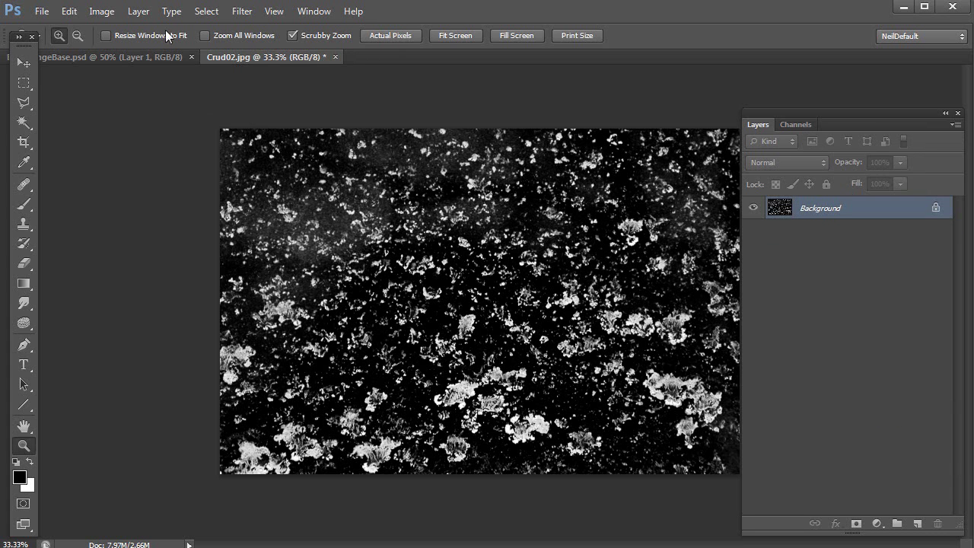
{"action": "left_click", "coordinate": [106, 12]}
{"action": "mouse_move", "coordinate": [126, 50]}
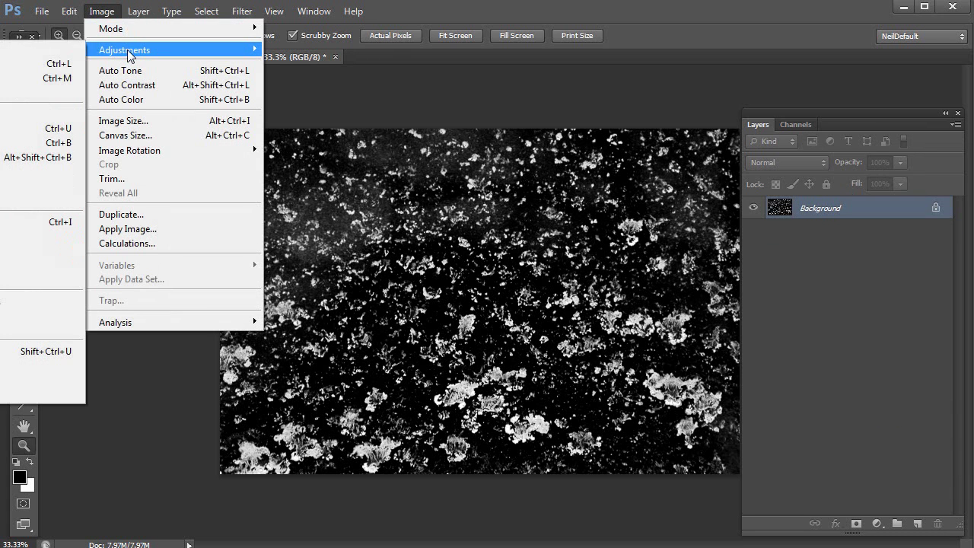
{"action": "left_click", "coordinate": [31, 64]}
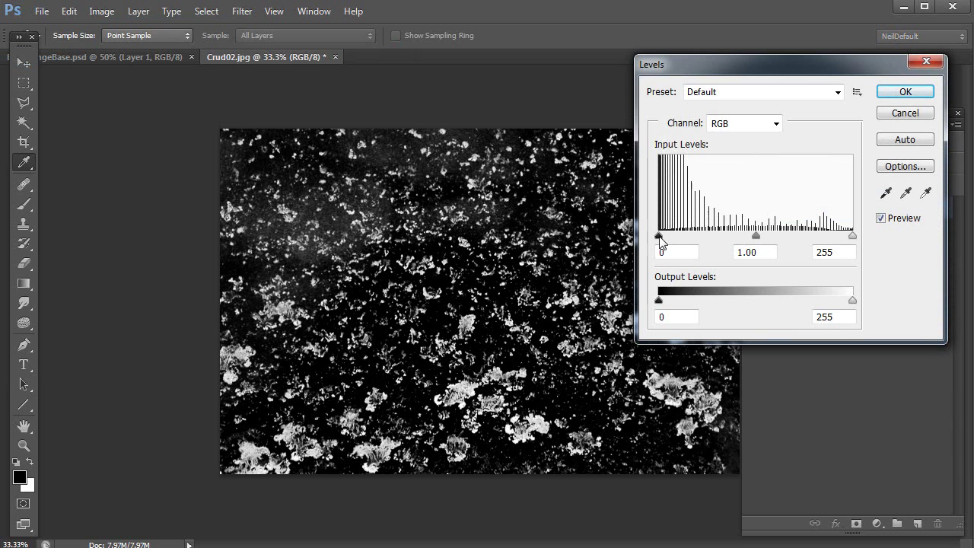
{"action": "left_click_drag", "start_coordinate": [660, 237], "coordinate": [706, 239]}
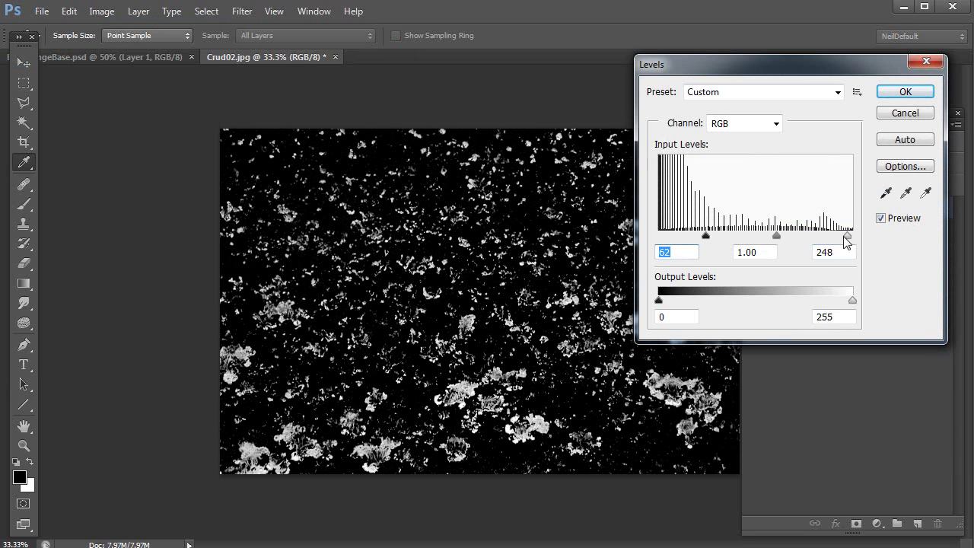
{"action": "left_click_drag", "start_coordinate": [847, 239], "coordinate": [809, 239]}
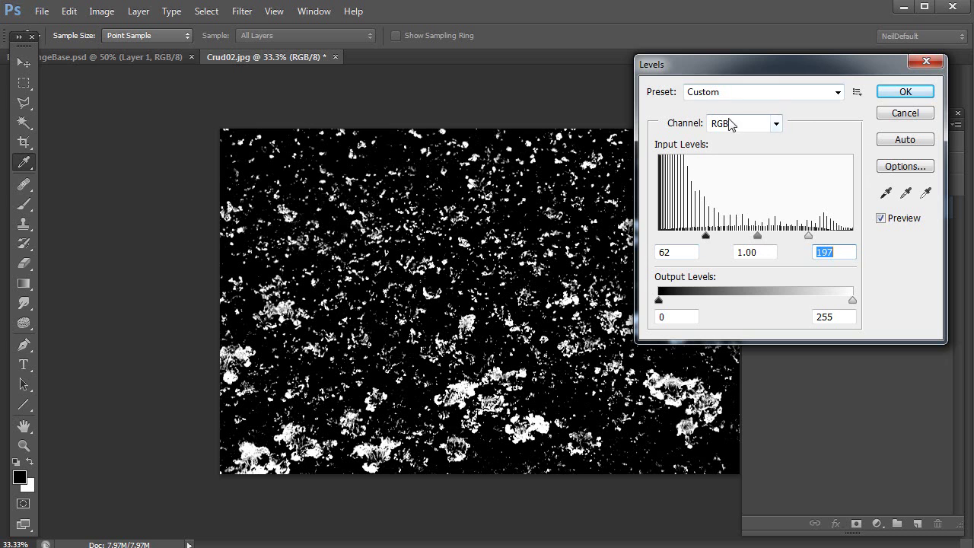
{"action": "left_click", "coordinate": [905, 93]}
{"action": "key", "text": "z"}
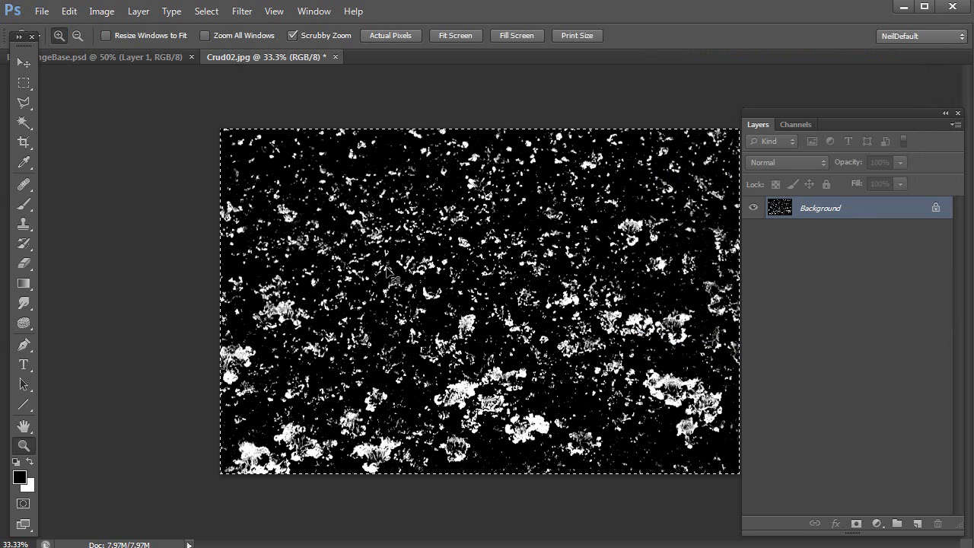
Switch to the ...geBase.psd document and make the brown Layer 1 visible.
{"action": "left_click", "coordinate": [161, 57]}
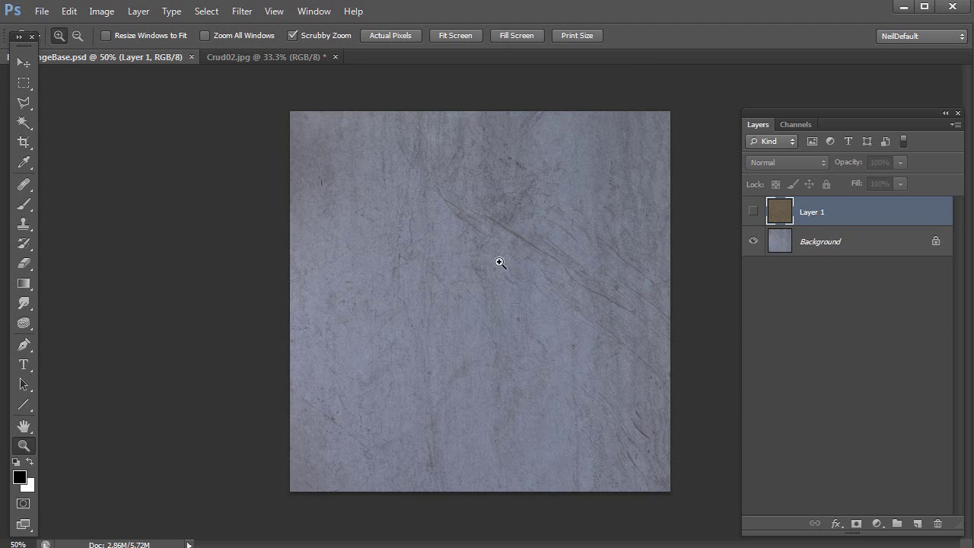
{"action": "left_click", "coordinate": [754, 213]}
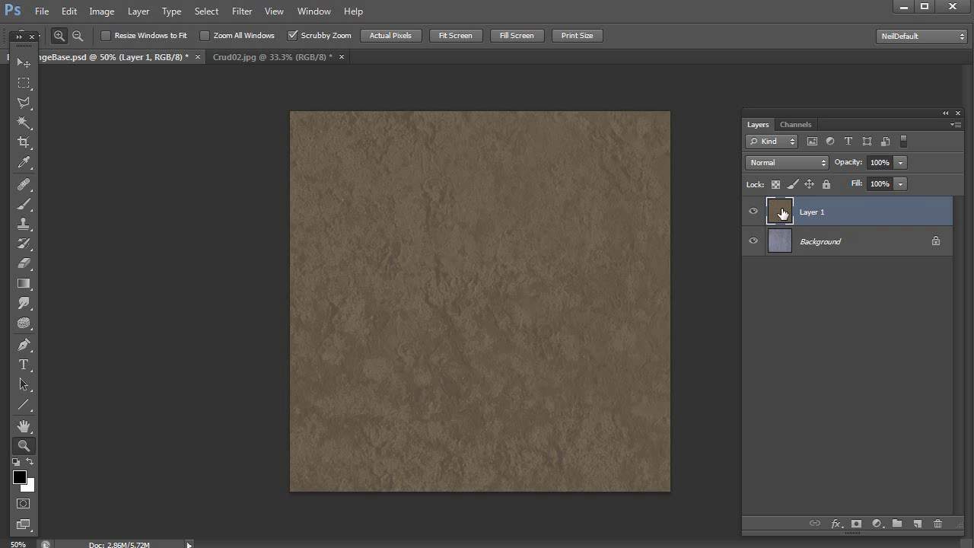
Add a mask to Layer 1, paste the dirt image into it, and nudge it into position.
{"action": "left_click", "coordinate": [858, 525]}
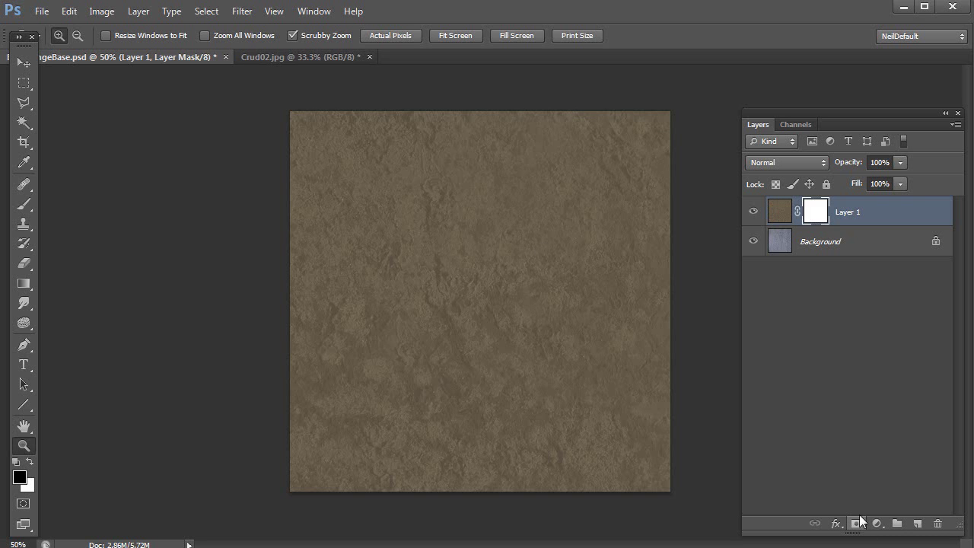
{"action": "left_click", "coordinate": [817, 213], "text": "alt"}
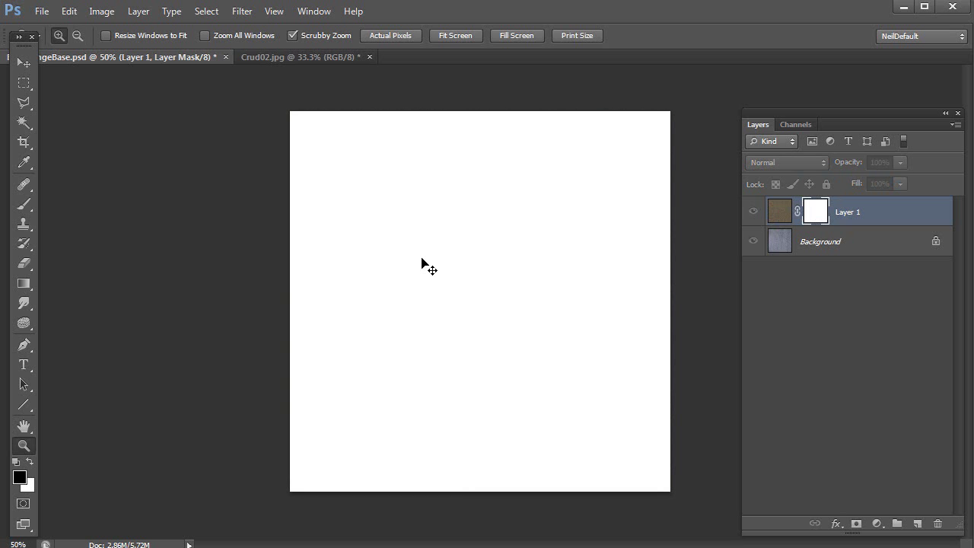
{"action": "key", "text": "ctrl+v"}
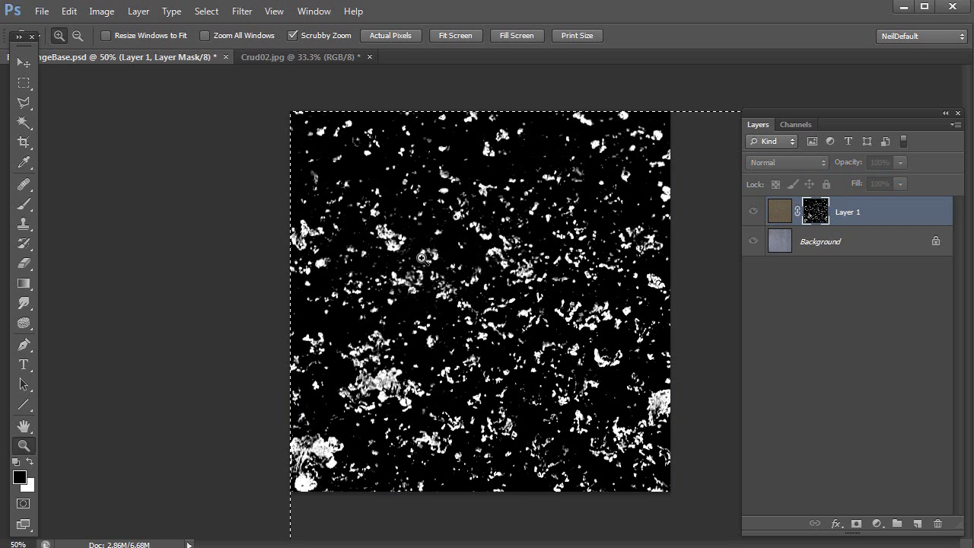
{"action": "left_click", "coordinate": [24, 63]}
{"action": "left_click_drag", "start_coordinate": [498, 319], "coordinate": [486, 281]}
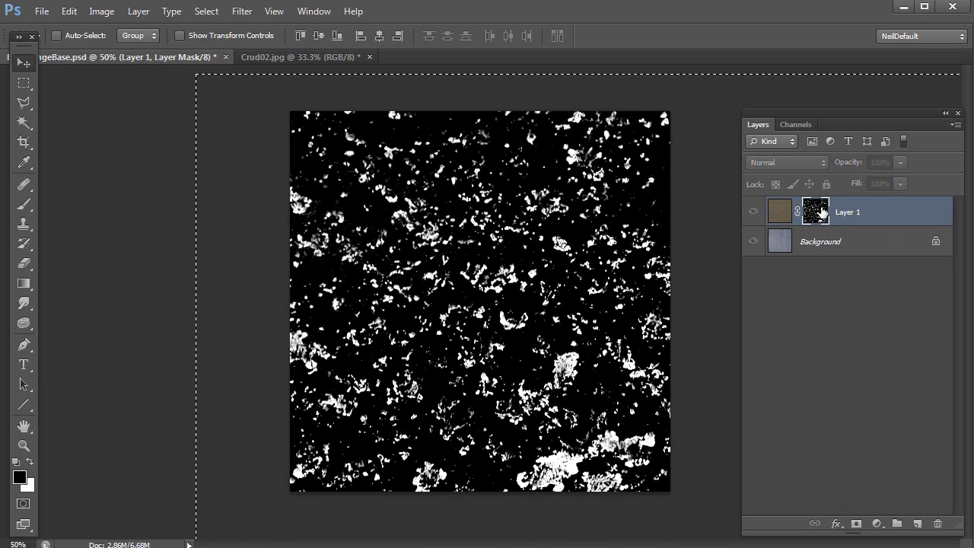
{"action": "left_click_drag", "start_coordinate": [457, 325], "coordinate": [462, 332]}
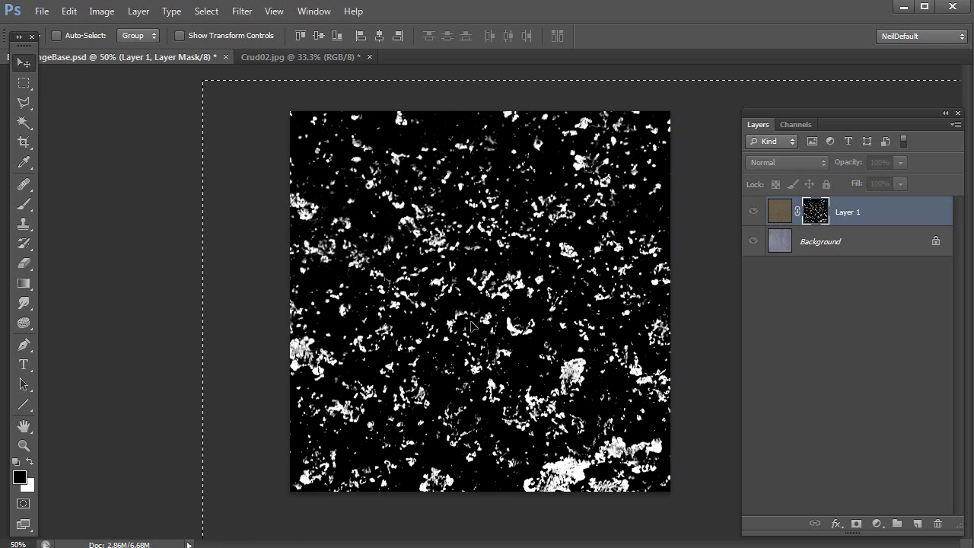
{"action": "left_click", "coordinate": [778, 218]}
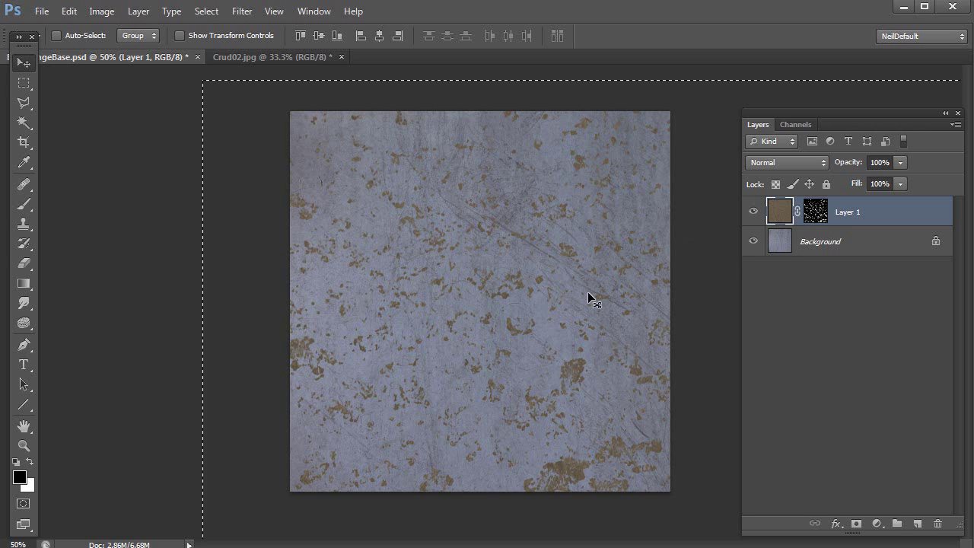
{"action": "key", "text": "ctrl+d"}
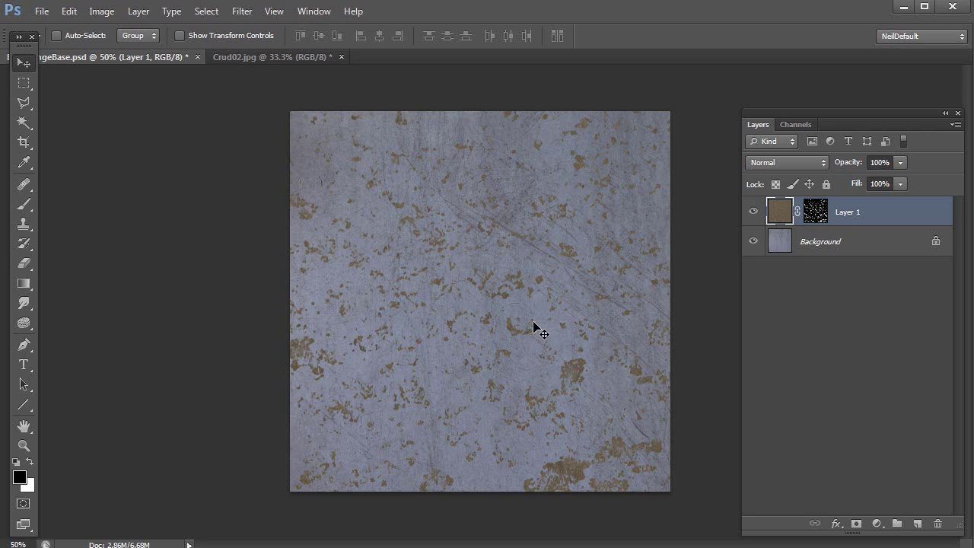
Target Layer 1's mask and pick the Brush tool for painting out dirt.
{"action": "left_click", "coordinate": [816, 213]}
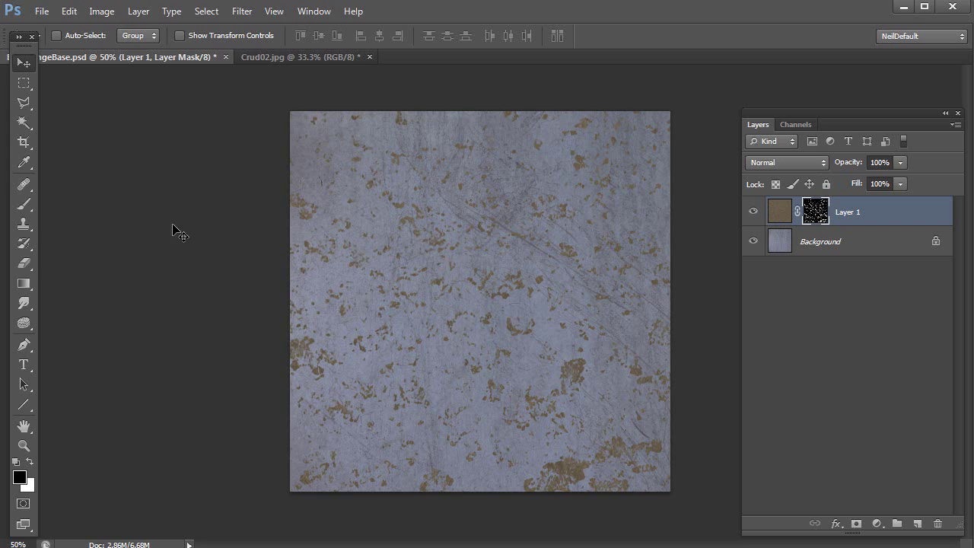
{"action": "left_click", "coordinate": [26, 204]}
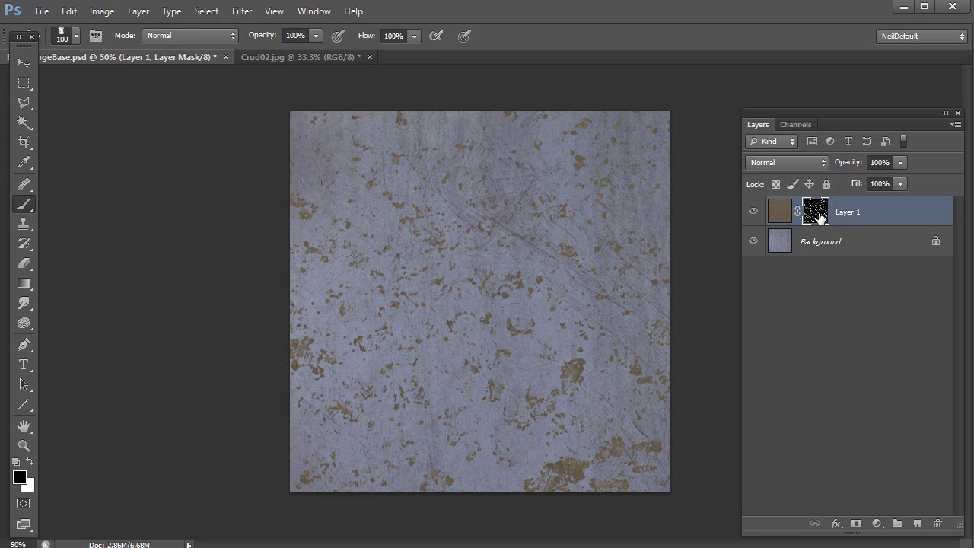